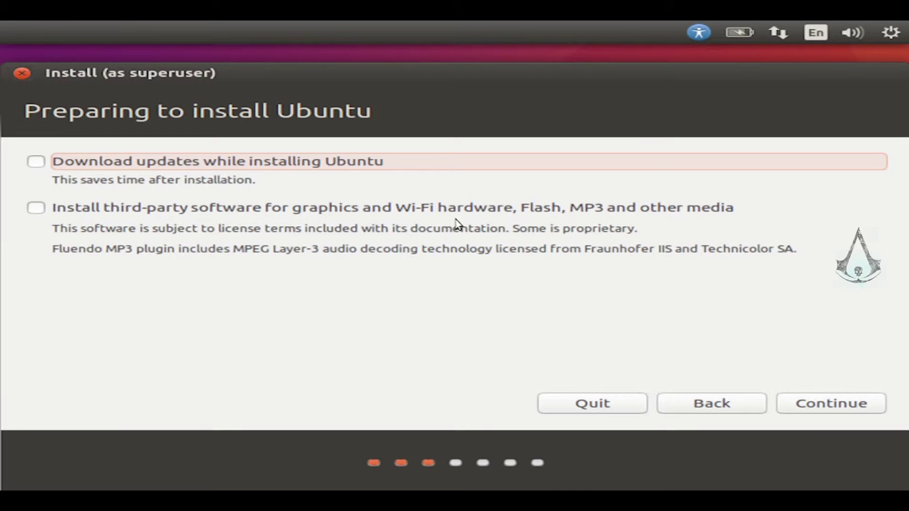
- Skip the updates step and choose 'Something else' to partition the disk manually
left_click(848, 409)
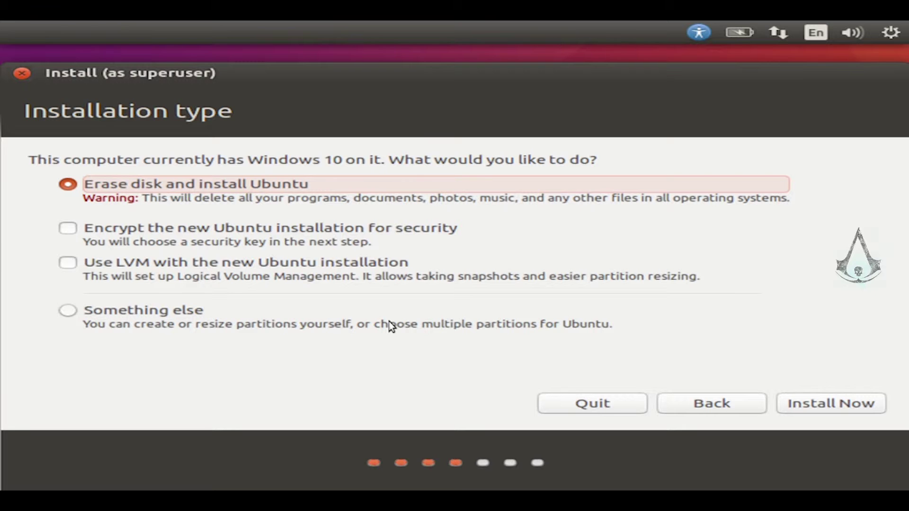
left_click(112, 317)
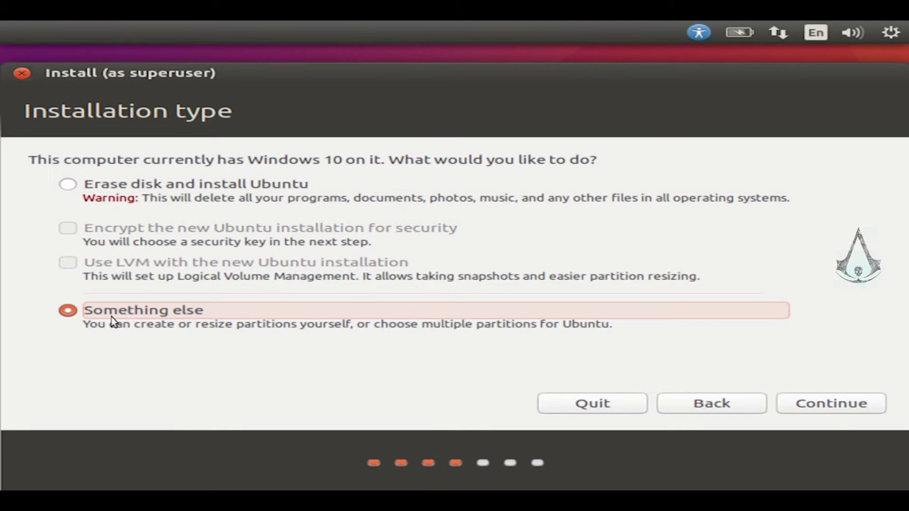
left_click(818, 413)
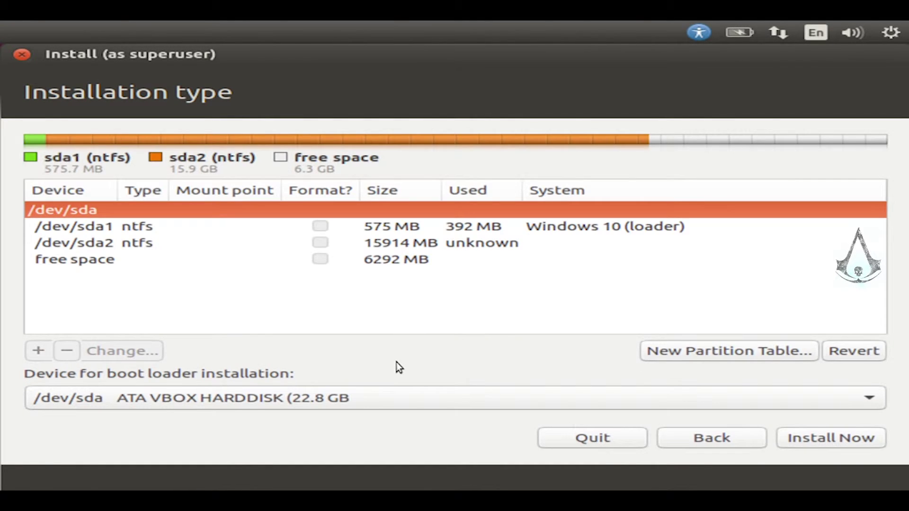
- Start a new partition in the 6292 MB free space with size 5094 MB
left_click(106, 259)
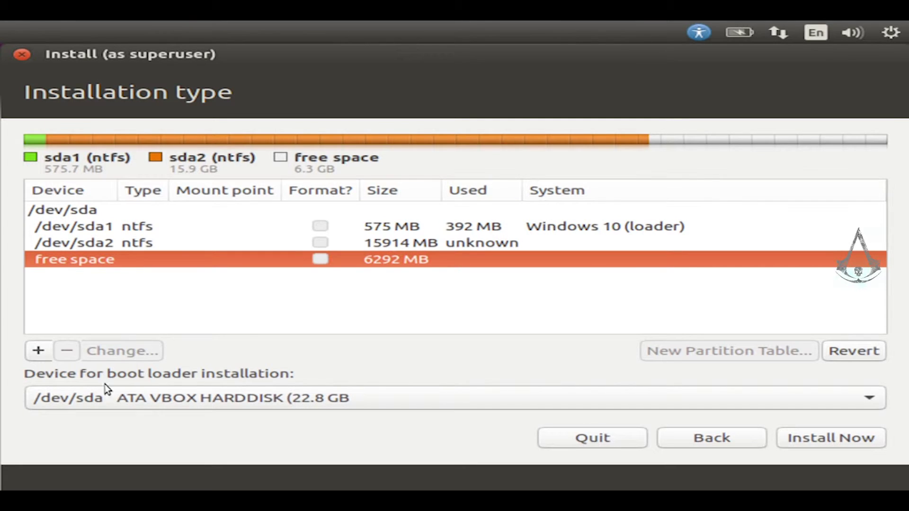
left_click(47, 355)
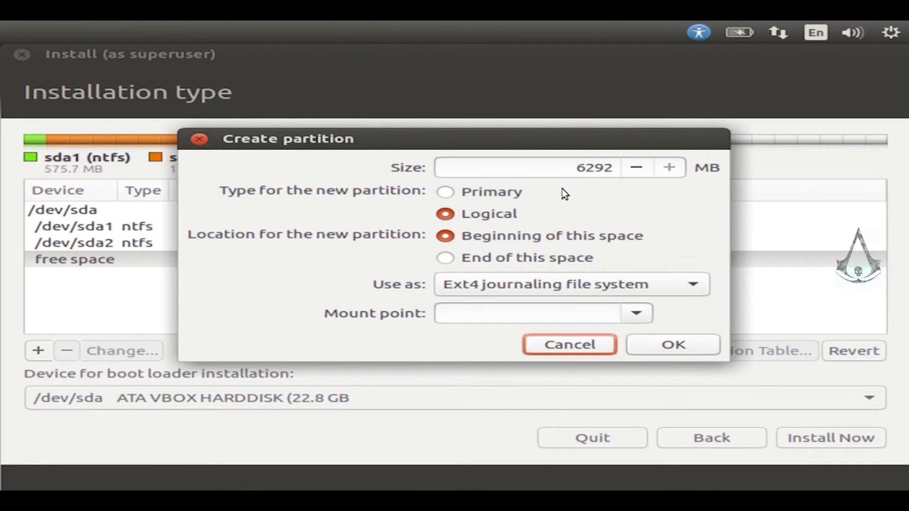
left_click(589, 170)
key("BackSpace")
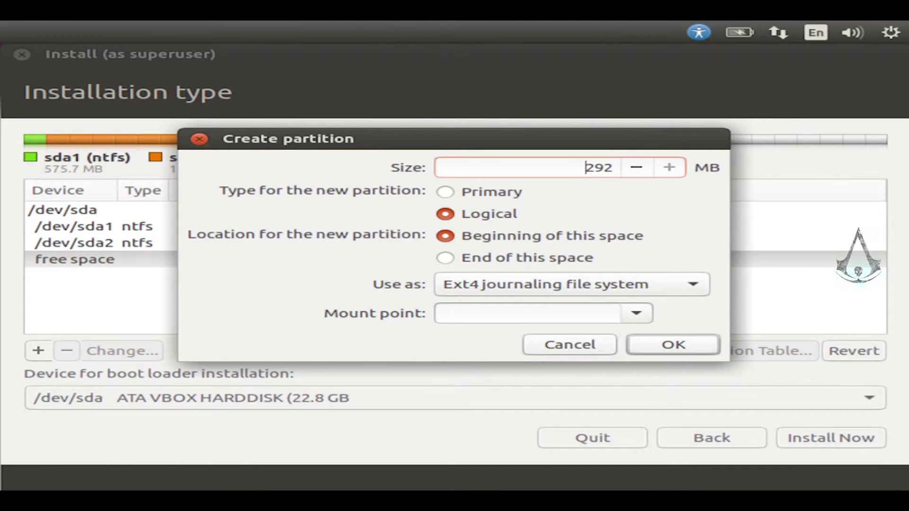
type("5")
left_click(619, 182)
key("BackSpace")
key("BackSpace")
key("BackSpace")
type("094")
- Make the new partition primary ext4 mounted at / and create it
left_click(488, 192)
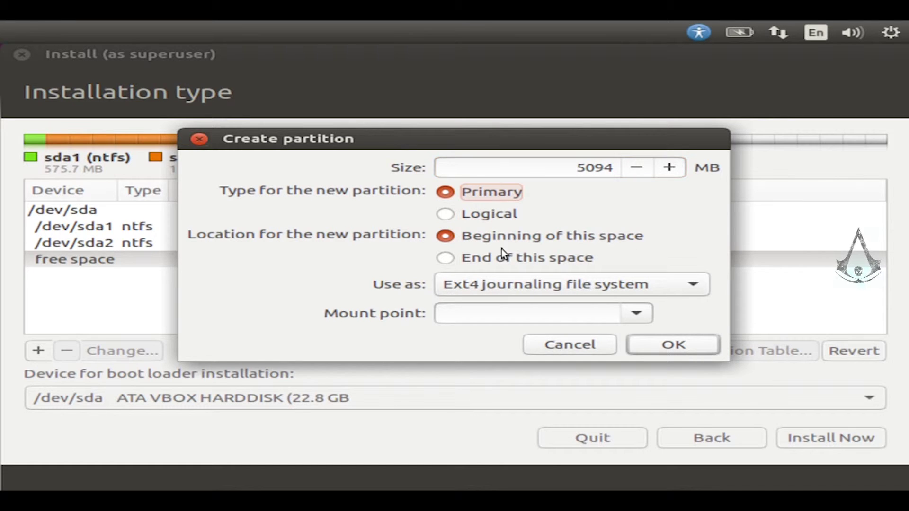
left_click(523, 313)
type("/")
left_click(635, 317)
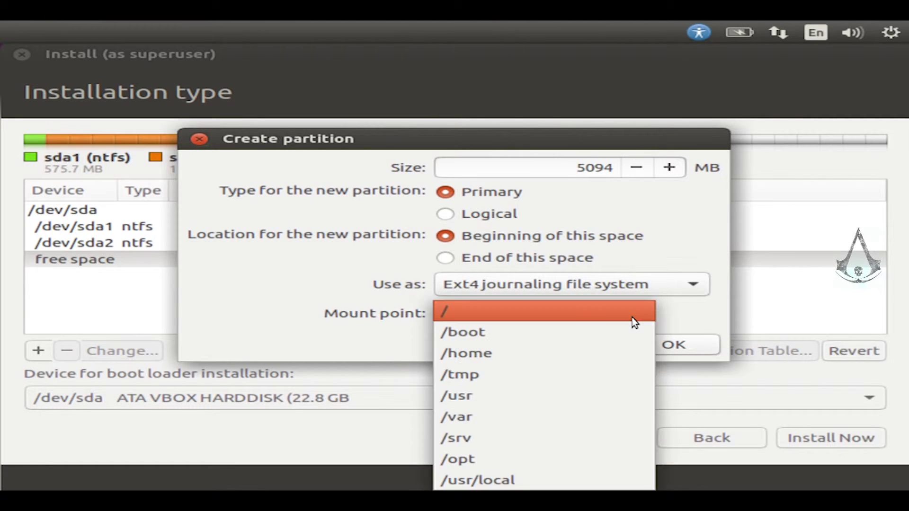
left_click(463, 322)
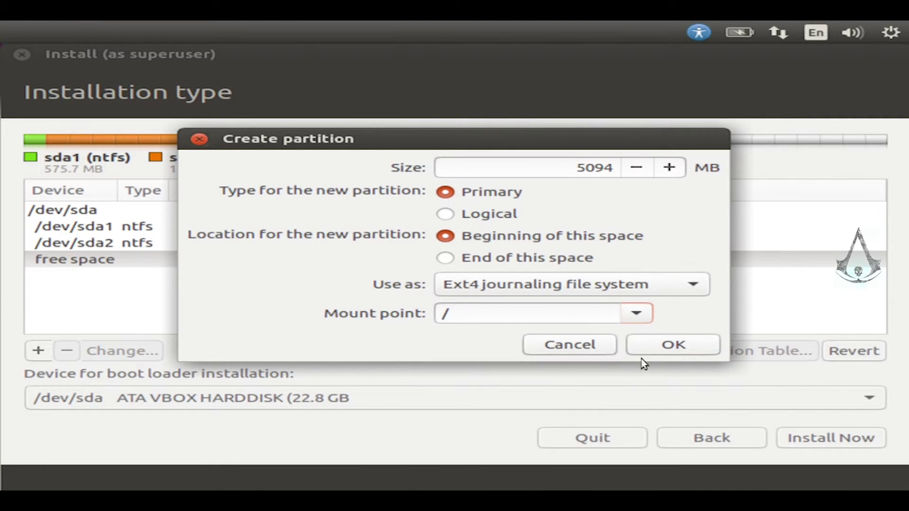
left_click(669, 355)
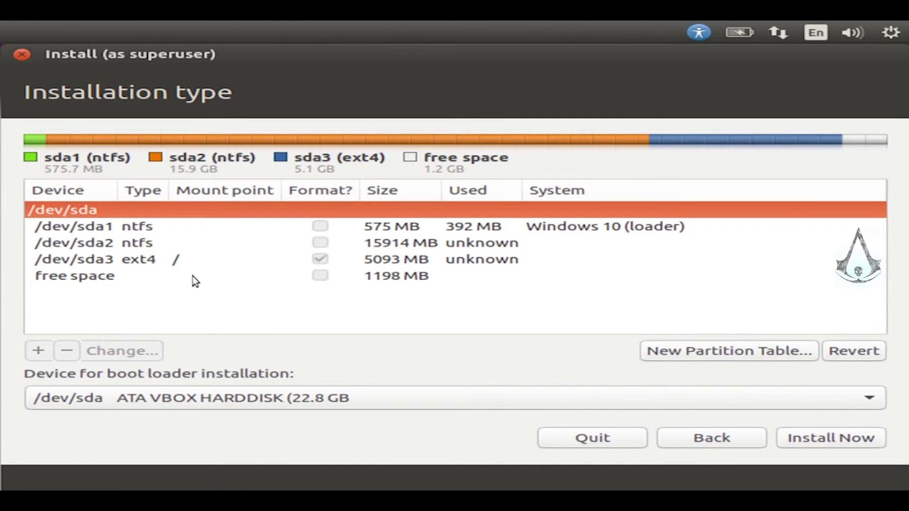
- Turn the remaining 1198 MB into a primary swap partition, then choose Install Now
left_click(113, 280)
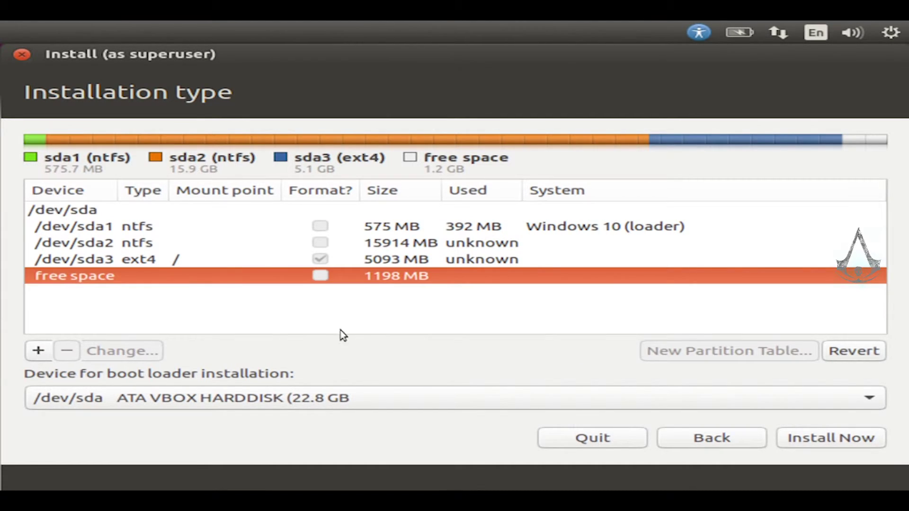
left_click(37, 353)
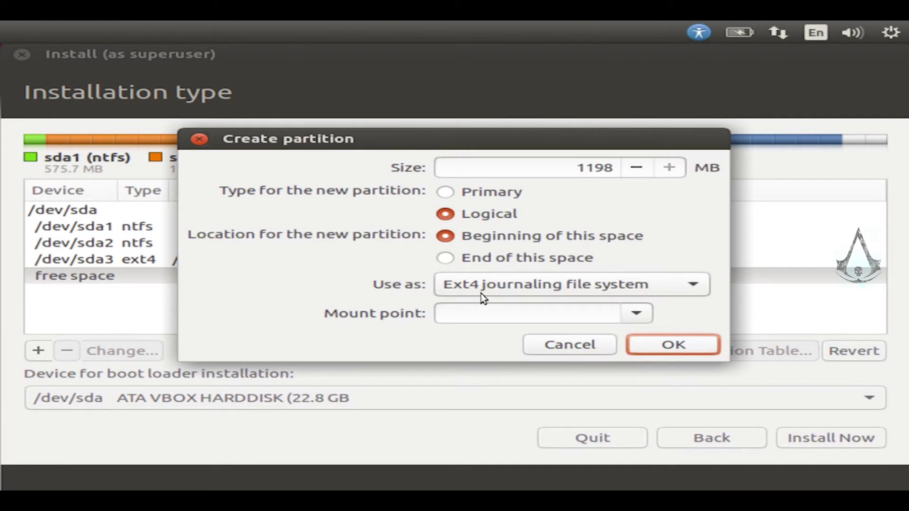
left_click(481, 289)
left_click(480, 462)
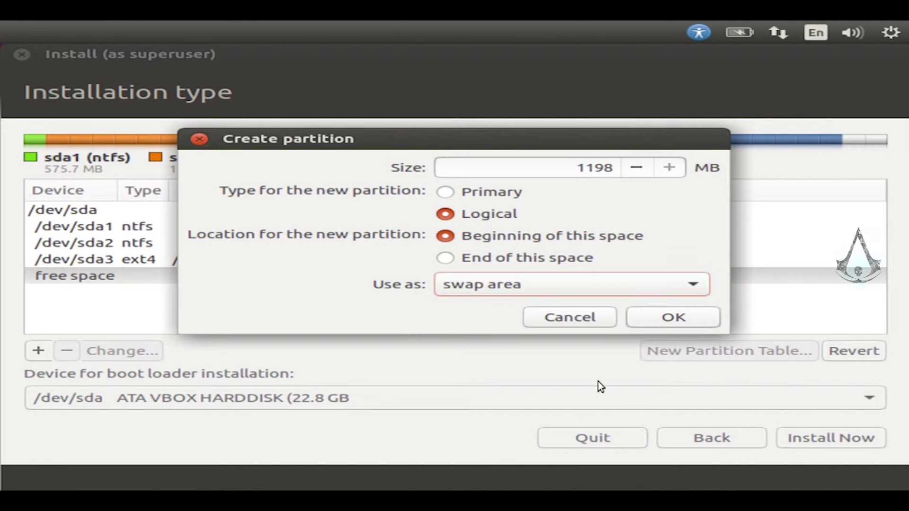
left_click(500, 193)
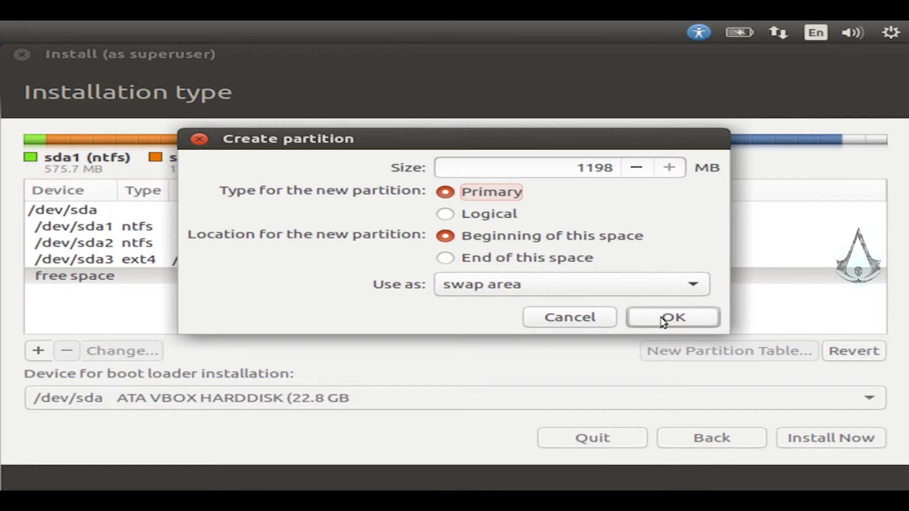
left_click(668, 320)
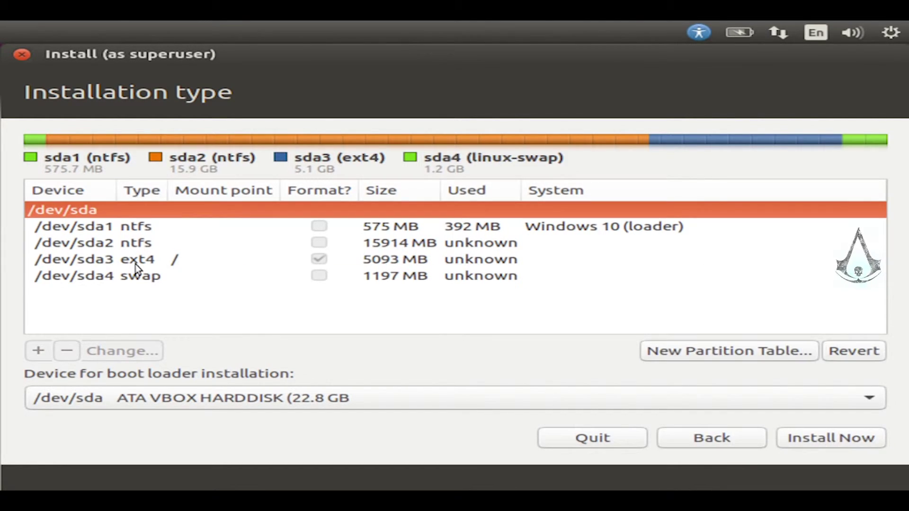
left_click(135, 264)
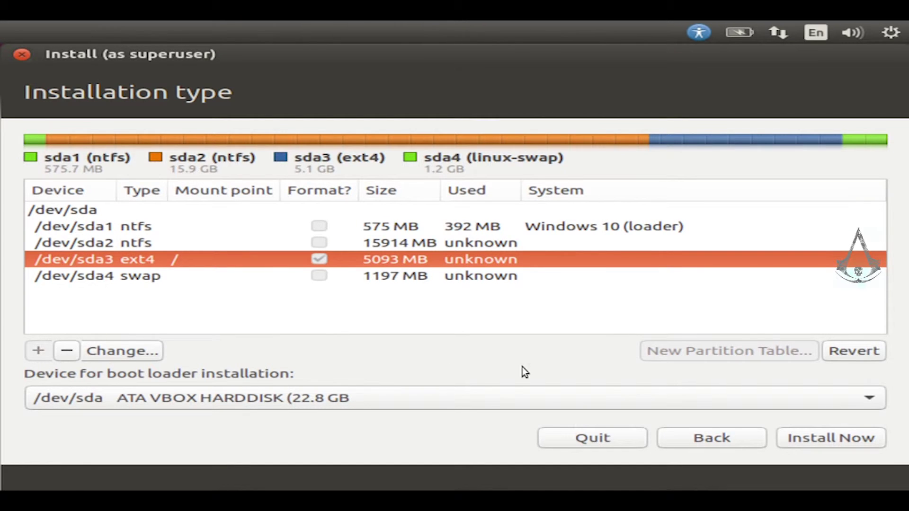
left_click(812, 446)
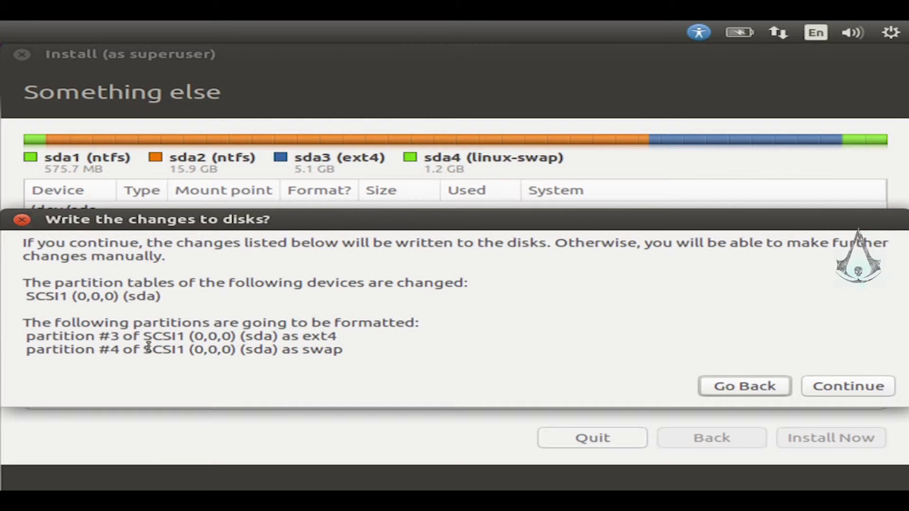
- Confirm writing the changes: partition #3 as ext4 and partition #4 as swap
double_click(311, 337)
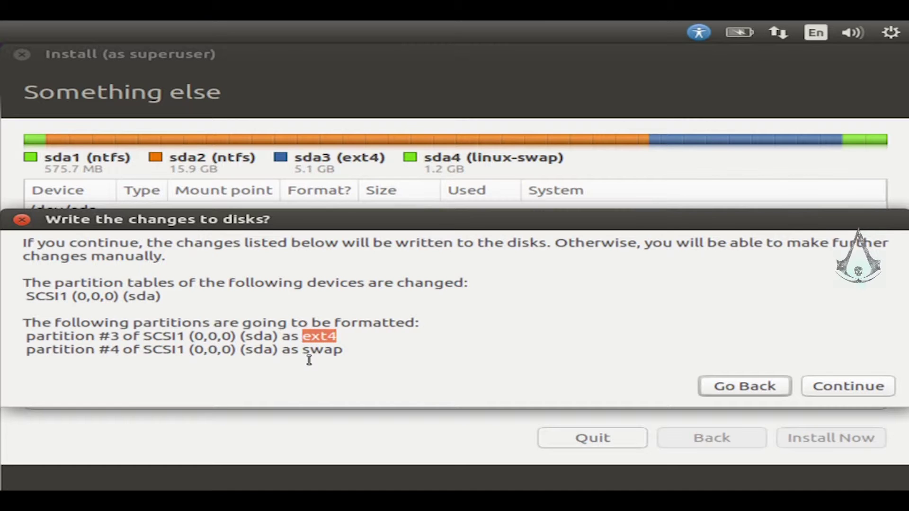
left_click_drag(304, 353, 345, 354)
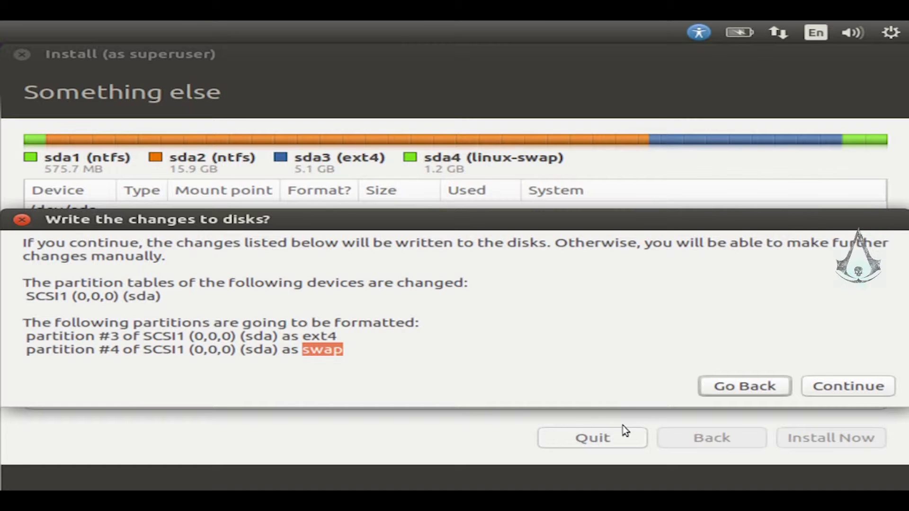
left_click(886, 393)
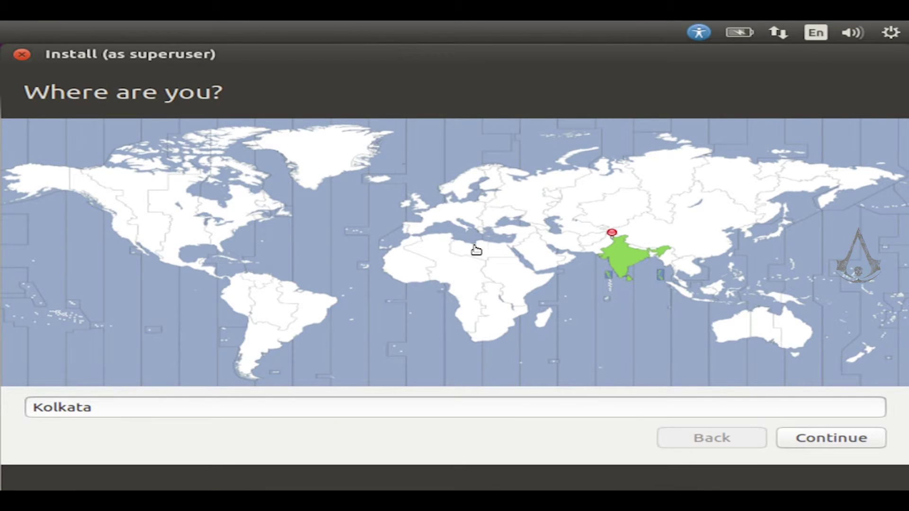
- Keep Kolkata, India as the time zone and English (US) as the keyboard layout
left_click(636, 259)
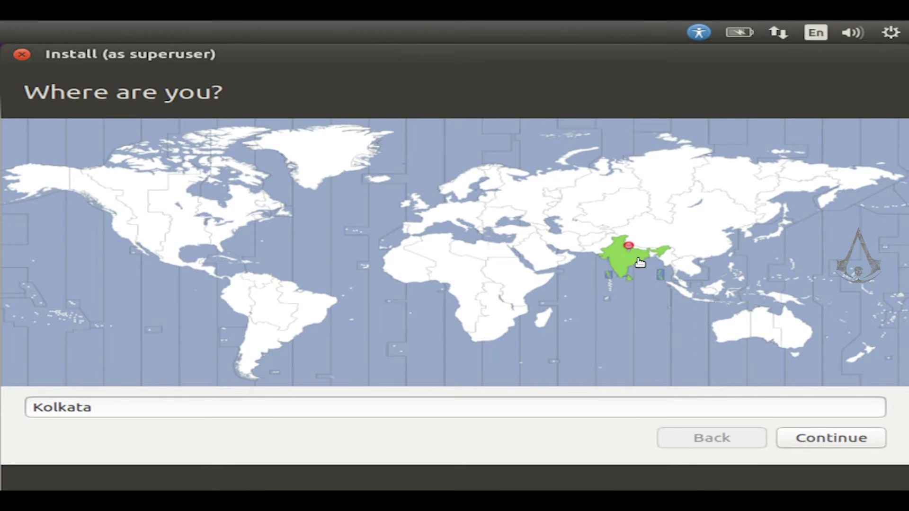
left_click(837, 444)
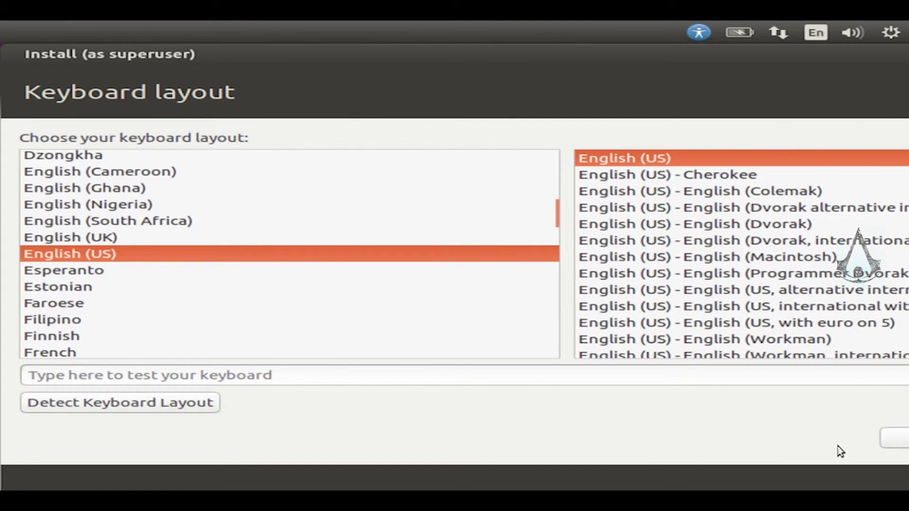
left_click_drag(670, 59, 436, 53)
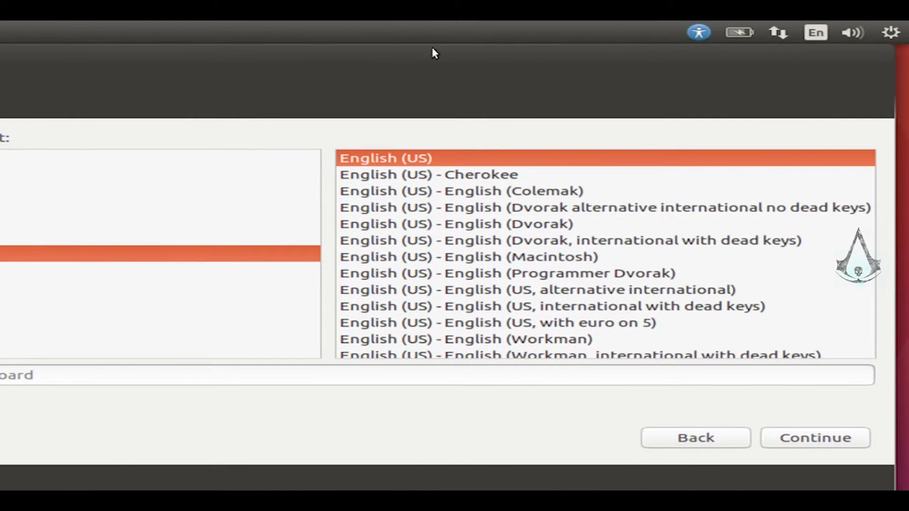
left_click(812, 448)
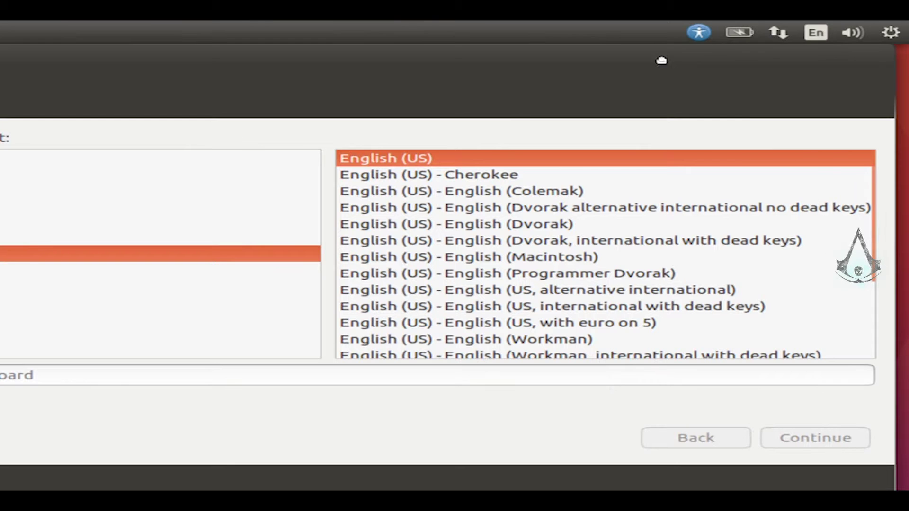
left_click_drag(659, 61, 840, 51)
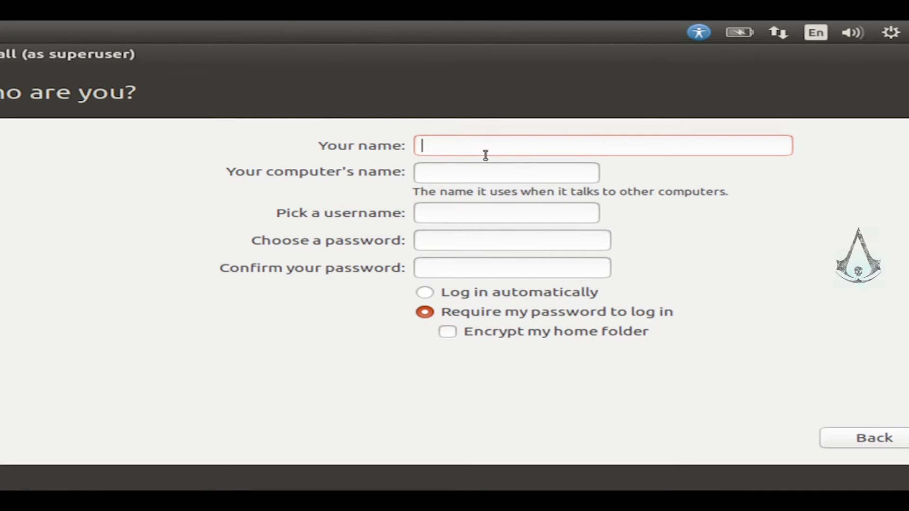
- Create the account 'User' with a confirmed password and automatic login, then start installing
type("User")
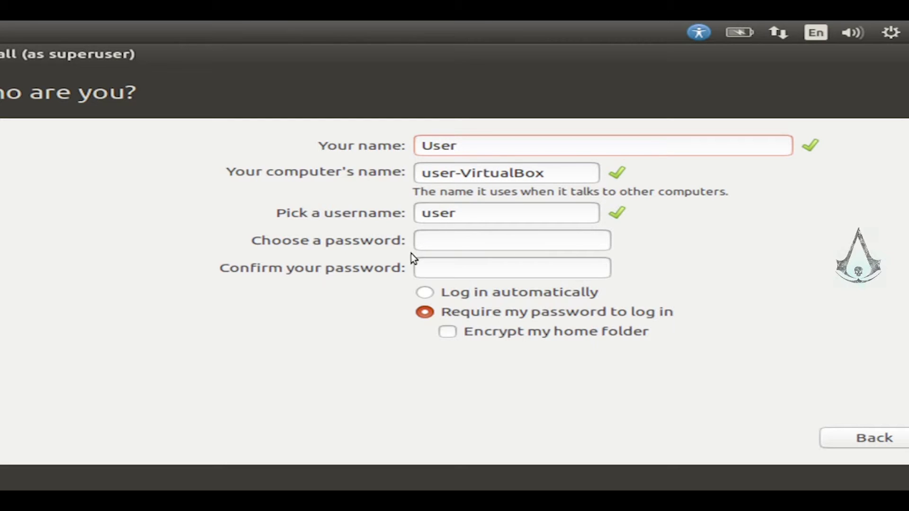
left_click(459, 249)
type("123")
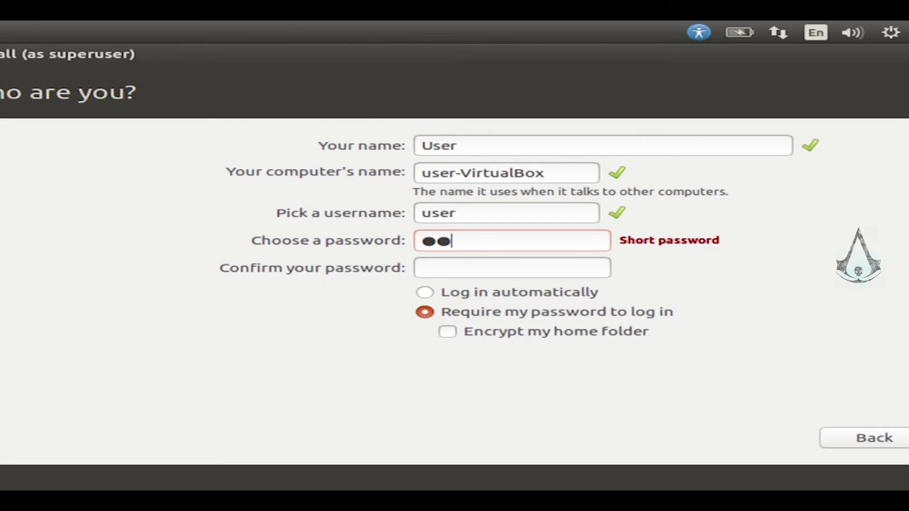
left_click(483, 277)
type("123")
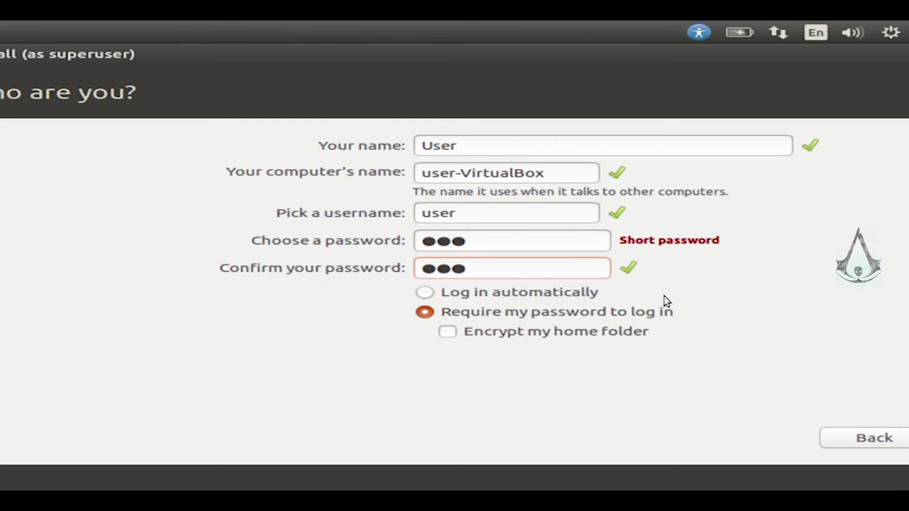
left_click(552, 295)
left_click(557, 317)
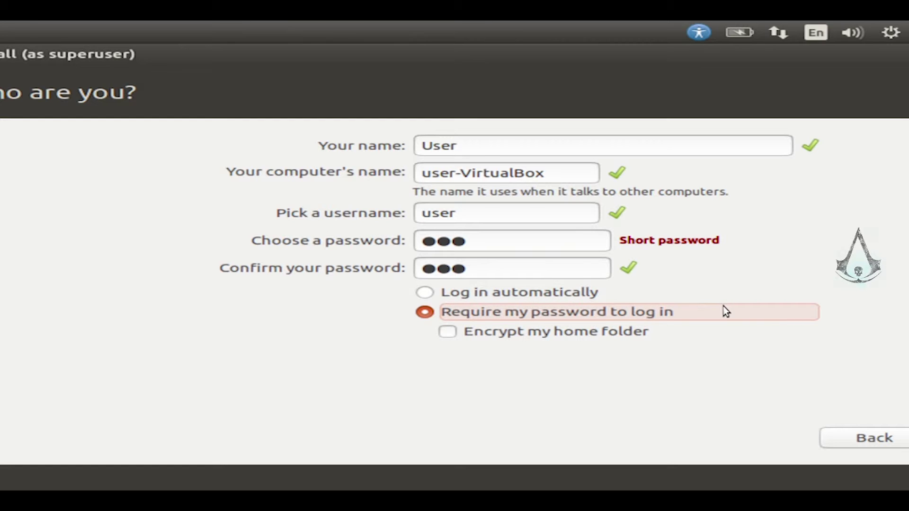
left_click(570, 297)
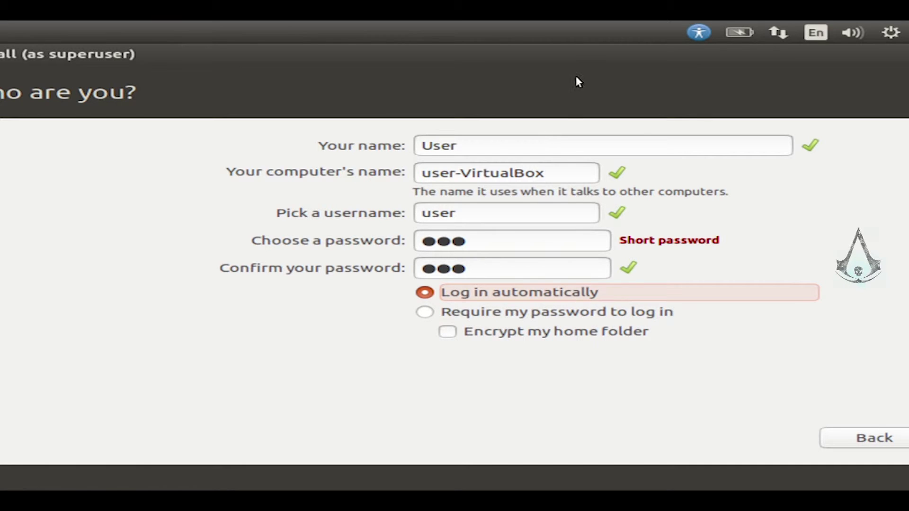
left_click_drag(578, 53, 358, 56)
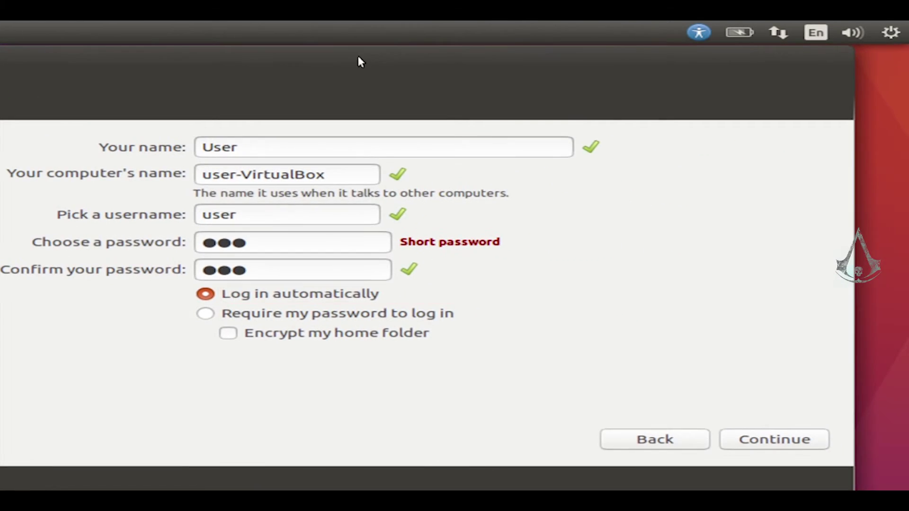
left_click(774, 441)
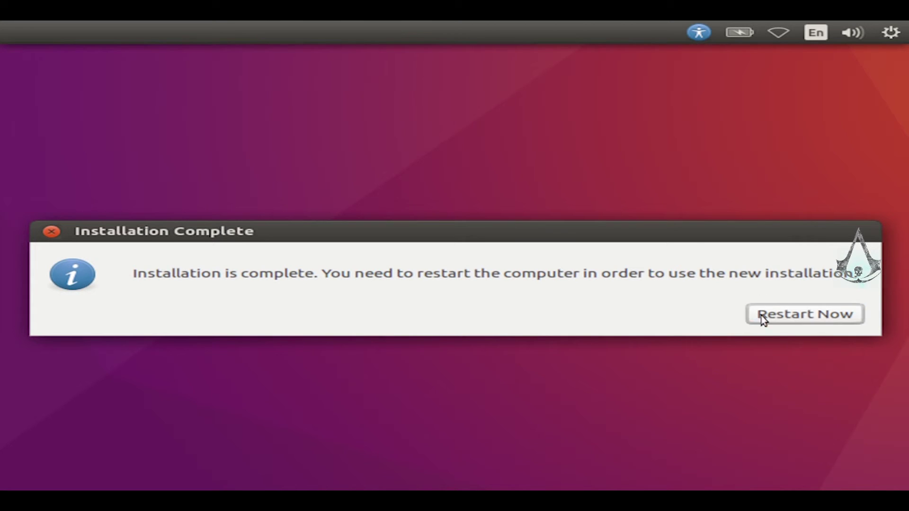
- Restart the computer from the Installation Complete dialog
left_click_drag(134, 274, 872, 282)
left_click(838, 317)
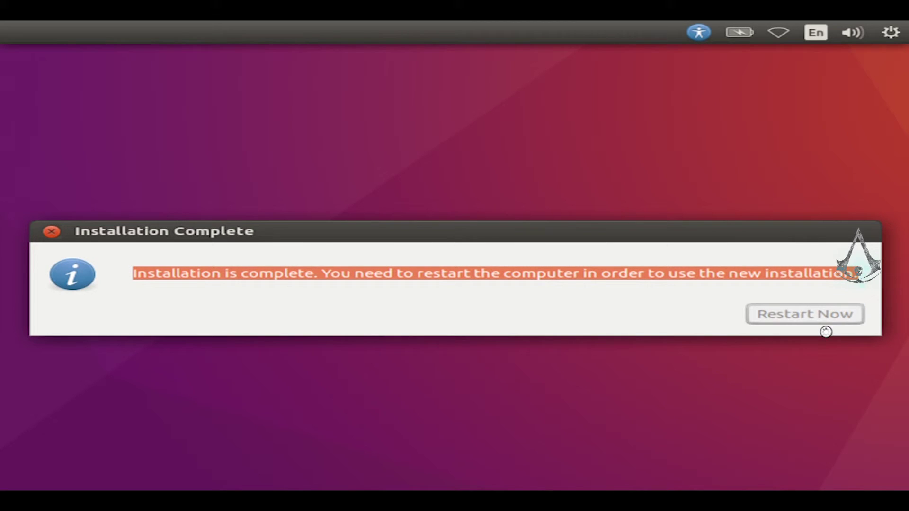